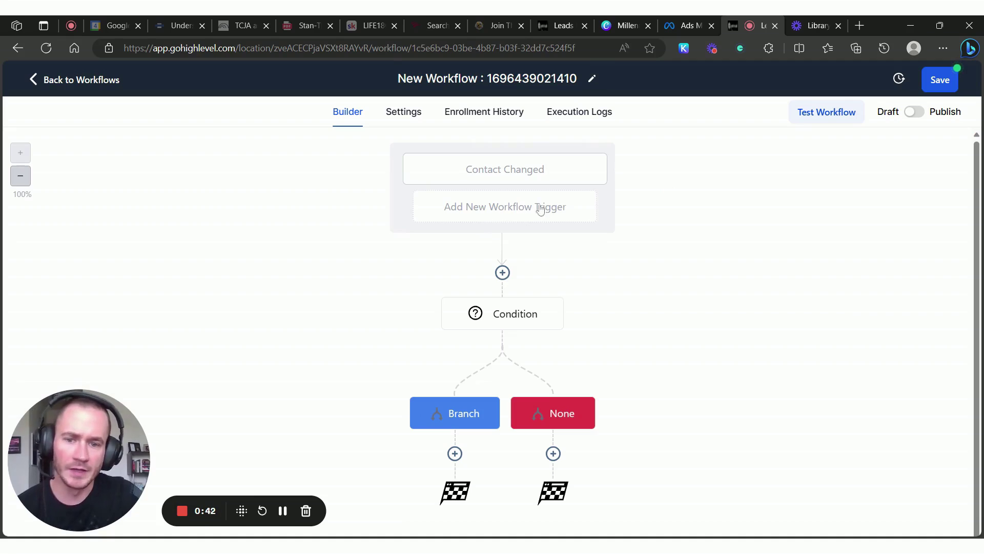
- Confirm the Contact Changed trigger filters Assigned User with 'Has changed', closing its settings unchanged
{"action": "left_click", "coordinate": [519, 170]}
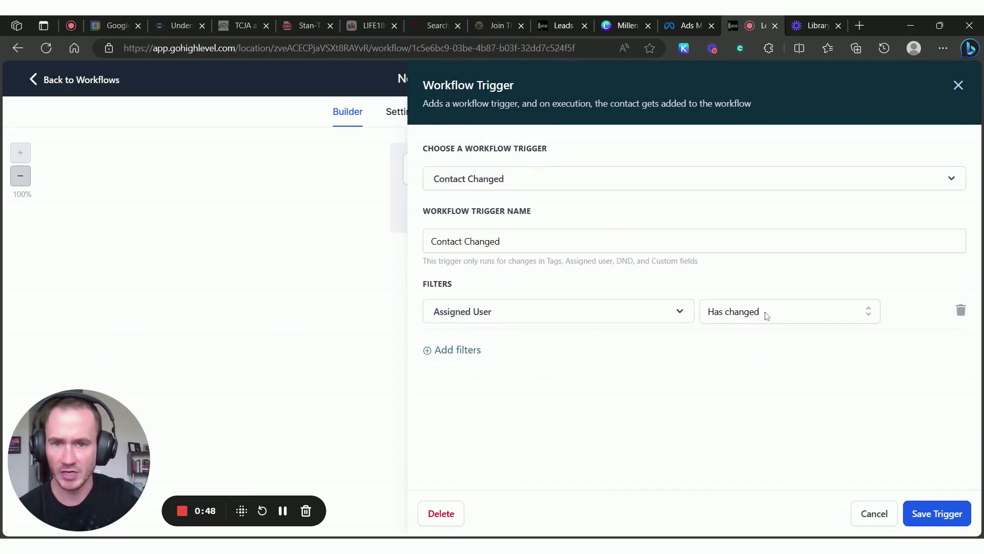
{"action": "left_click", "coordinate": [787, 323]}
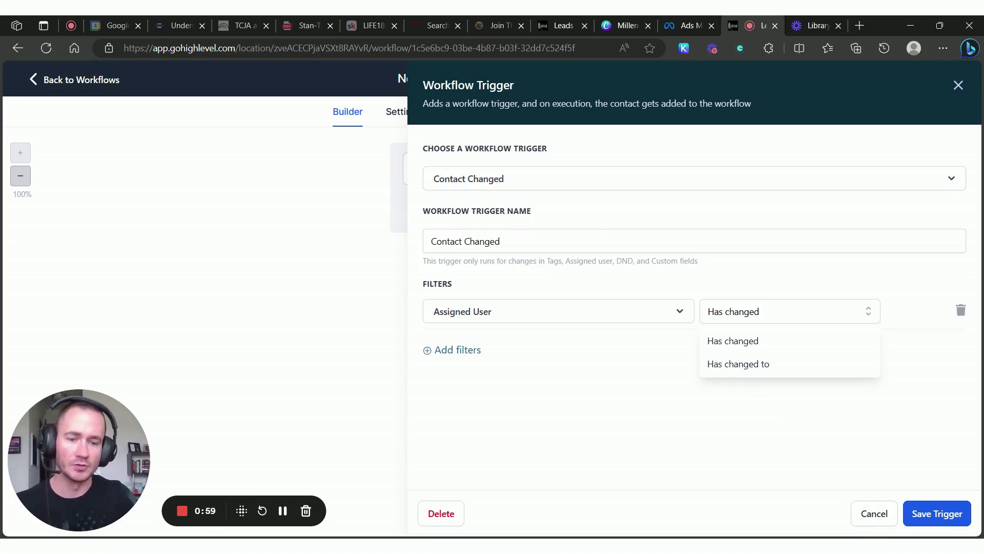
{"action": "left_click", "coordinate": [867, 499]}
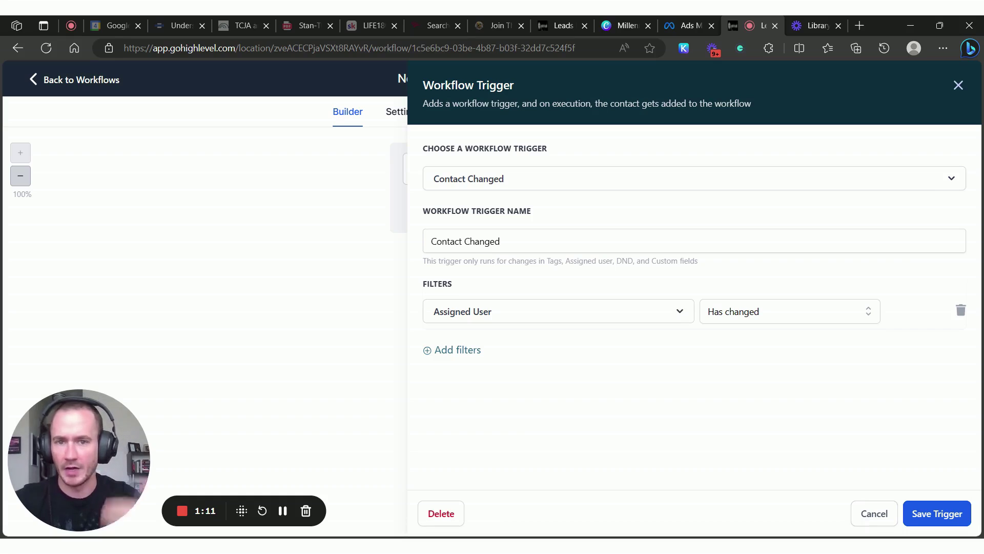
{"action": "left_click", "coordinate": [870, 513]}
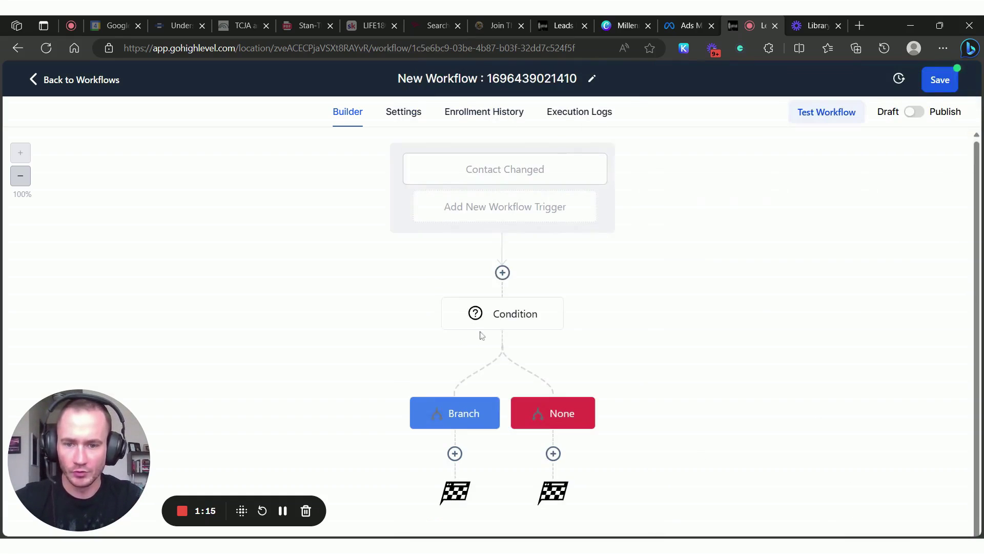
{"action": "left_click", "coordinate": [502, 268]}
{"action": "type", "text": "ass"}
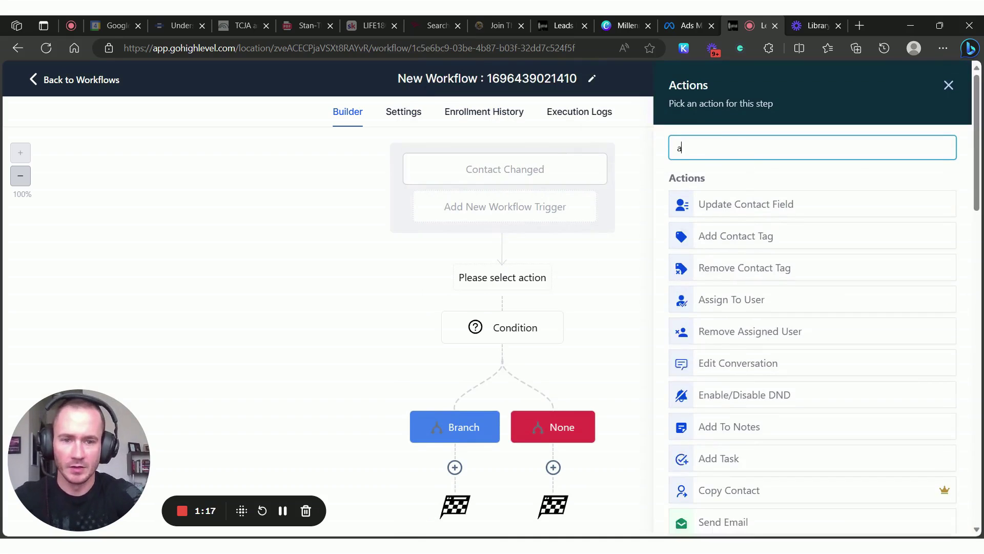
{"action": "left_click", "coordinate": [738, 198]}
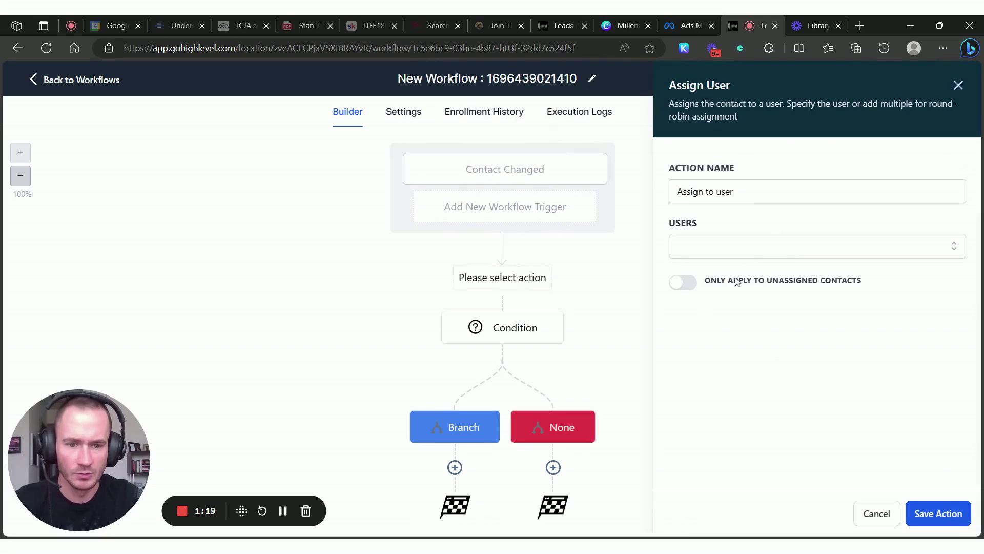
{"action": "left_click", "coordinate": [704, 249]}
{"action": "left_click", "coordinate": [704, 249]}
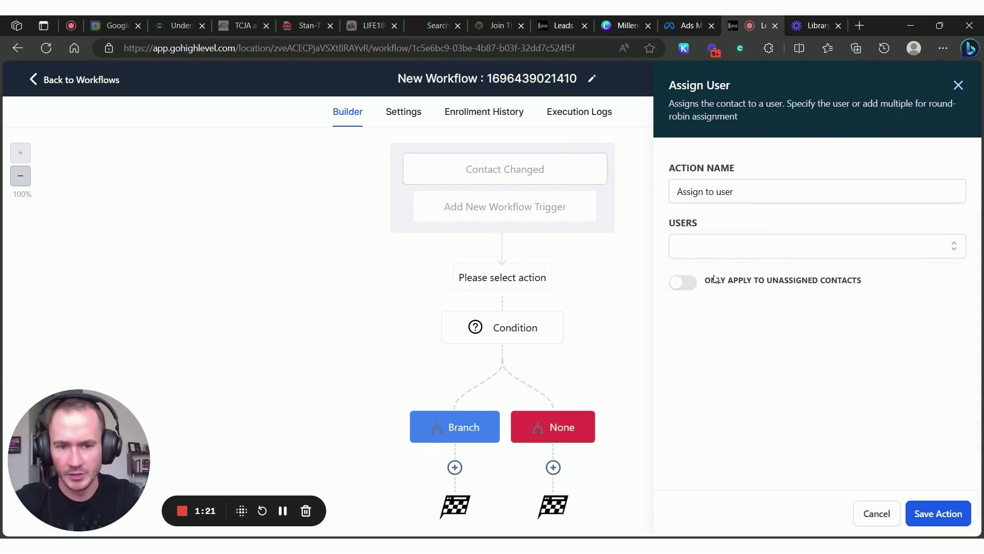
{"action": "left_click", "coordinate": [688, 283]}
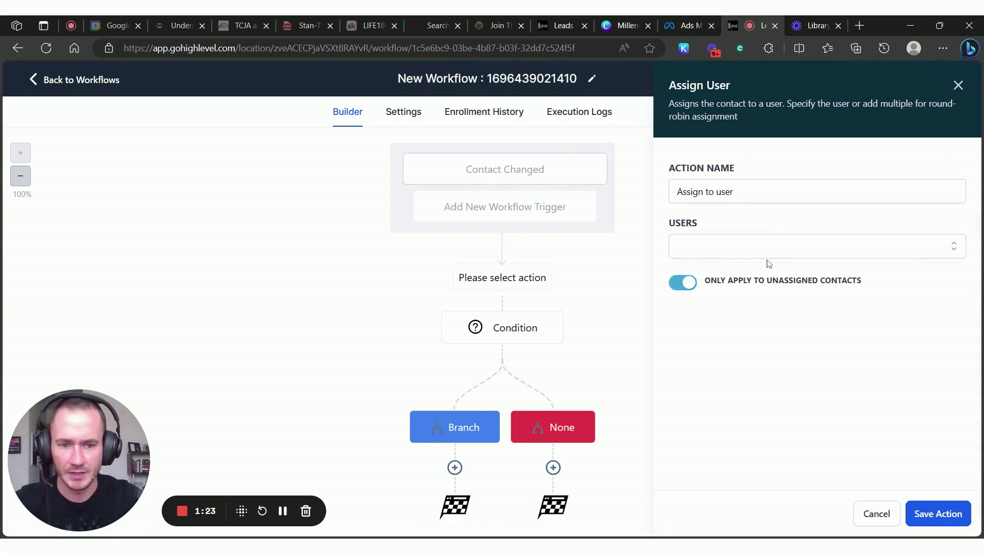
{"action": "left_click", "coordinate": [767, 260]}
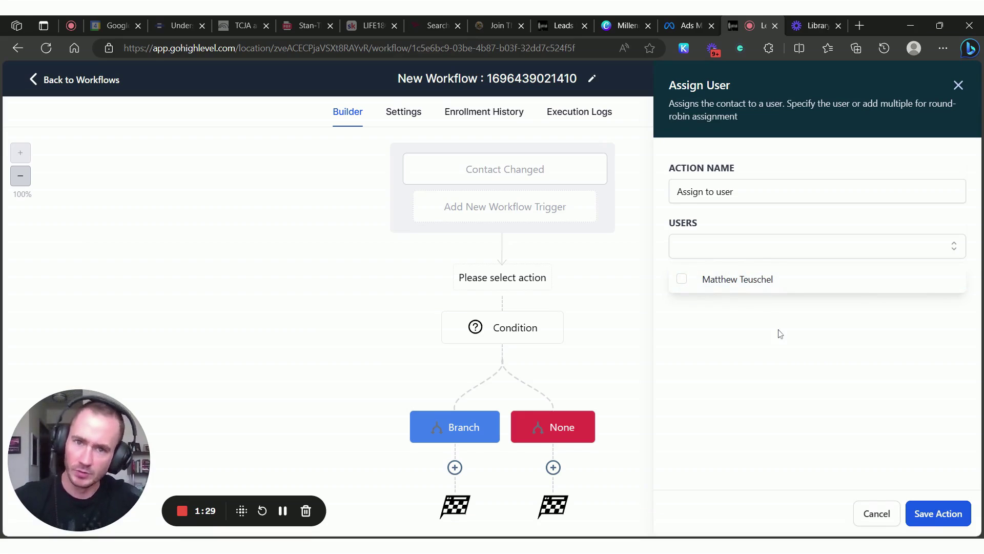
{"action": "left_click", "coordinate": [876, 513]}
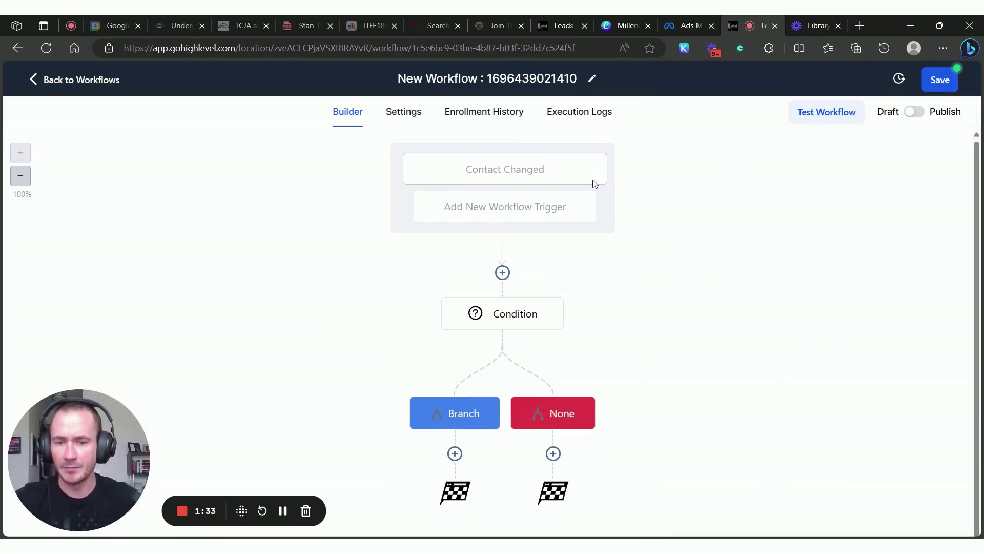
- Review the Contact Changed trigger and existing Condition settings, closing both without changes
{"action": "left_click", "coordinate": [534, 170]}
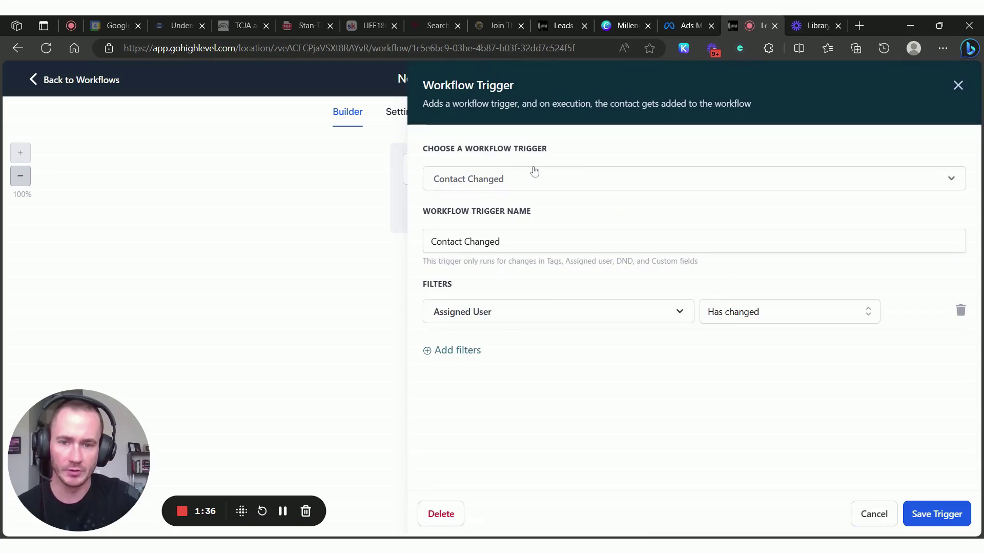
{"action": "left_click", "coordinate": [873, 513]}
{"action": "scroll", "coordinate": [728, 333], "scroll_direction": "down", "scroll_amount": 1}
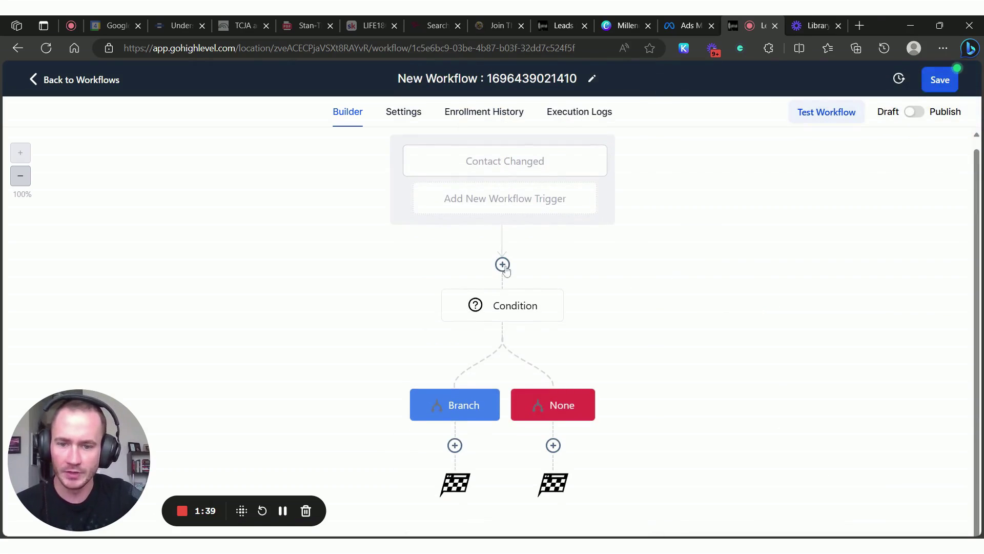
{"action": "left_click", "coordinate": [515, 311]}
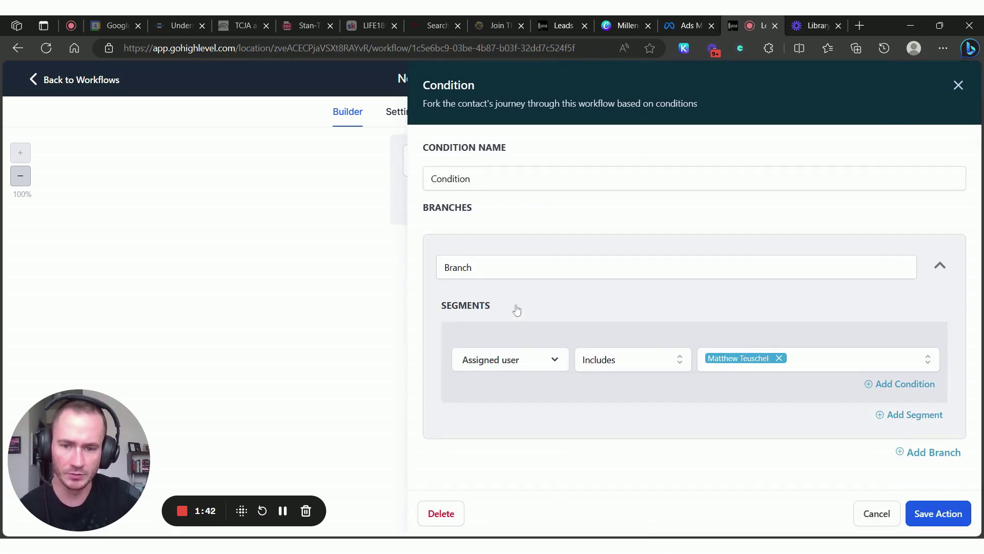
{"action": "left_click", "coordinate": [875, 513]}
- Insert an empty action step below the trigger and browse the actions to Internal Tools
{"action": "left_click", "coordinate": [503, 264]}
{"action": "scroll", "coordinate": [765, 308], "scroll_direction": "down", "scroll_amount": 15}
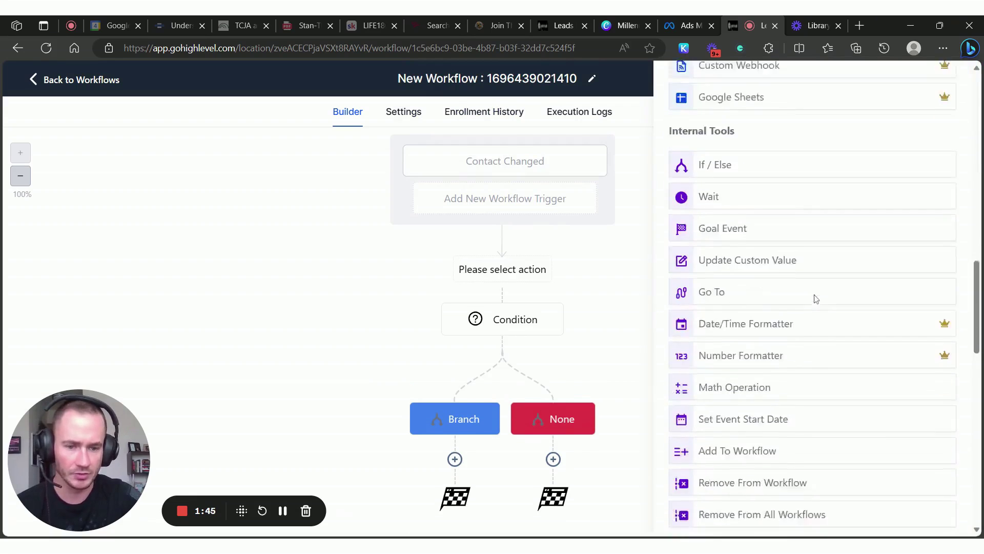
{"action": "scroll", "coordinate": [795, 220], "scroll_direction": "up", "scroll_amount": 2}
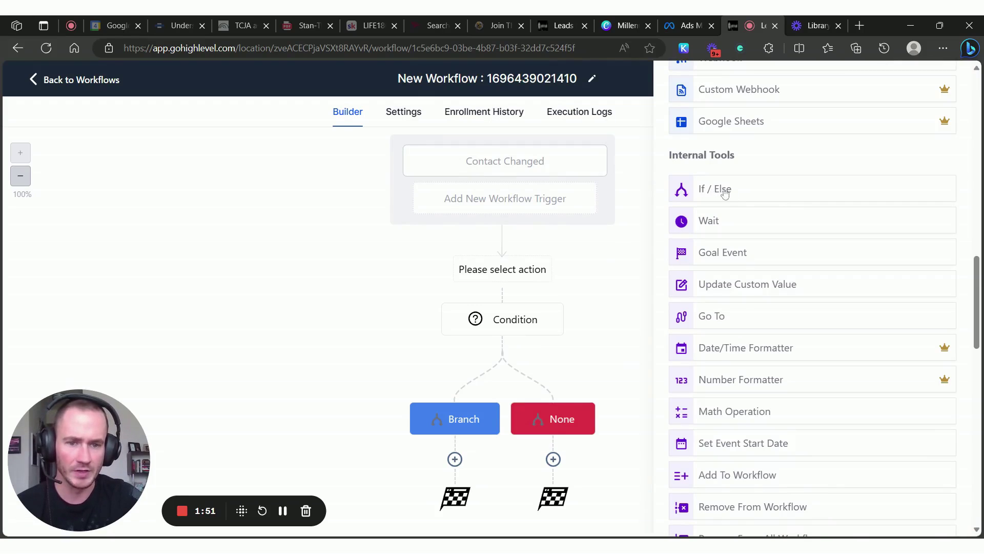
- Review the Condition's 'Assigned user Includes' branch segment and close its panel
{"action": "left_click", "coordinate": [508, 323]}
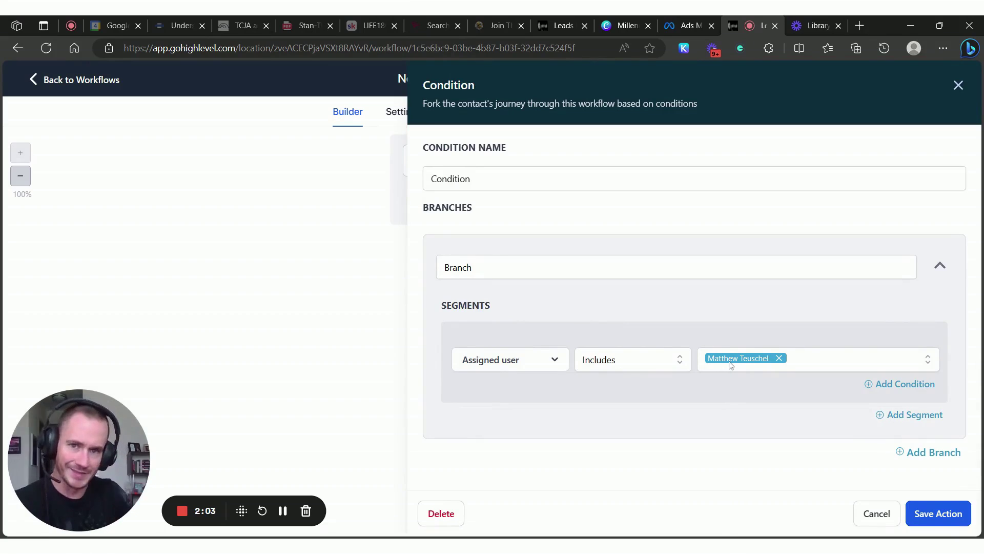
{"action": "left_click", "coordinate": [920, 514]}
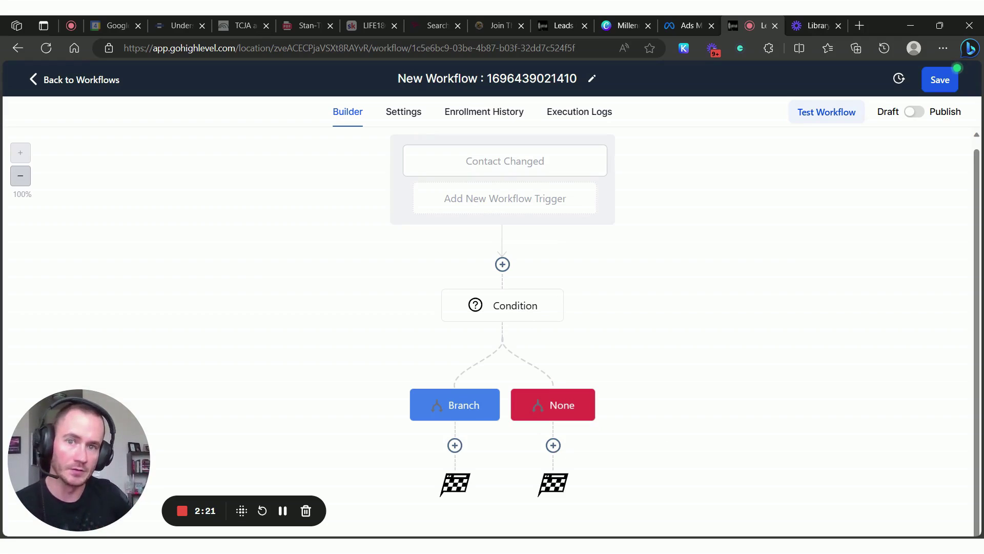
- Add an If / Else condition step on the first Condition's None path
{"action": "left_click", "coordinate": [553, 445]}
{"action": "scroll", "coordinate": [768, 308], "scroll_direction": "down", "scroll_amount": 8}
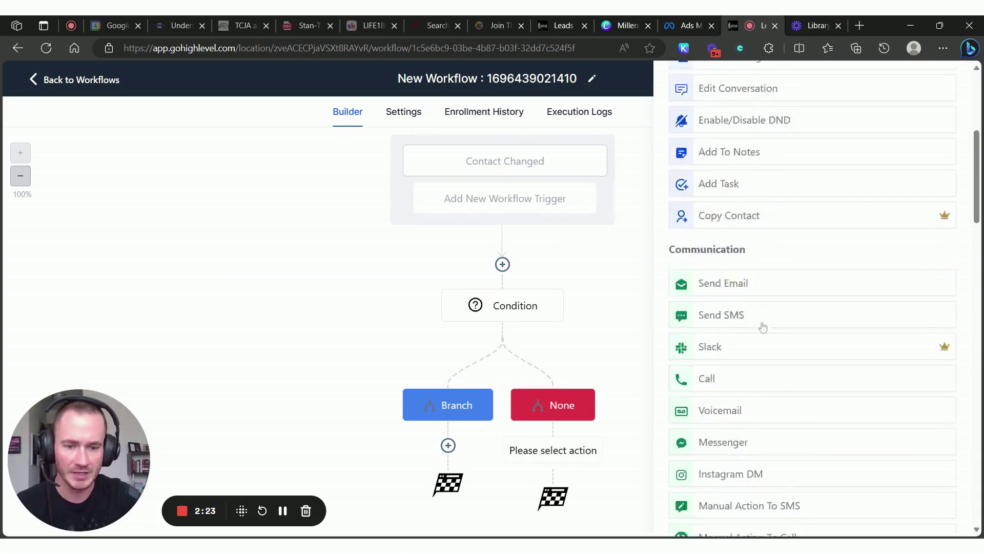
{"action": "scroll", "coordinate": [779, 262], "scroll_direction": "down", "scroll_amount": 7}
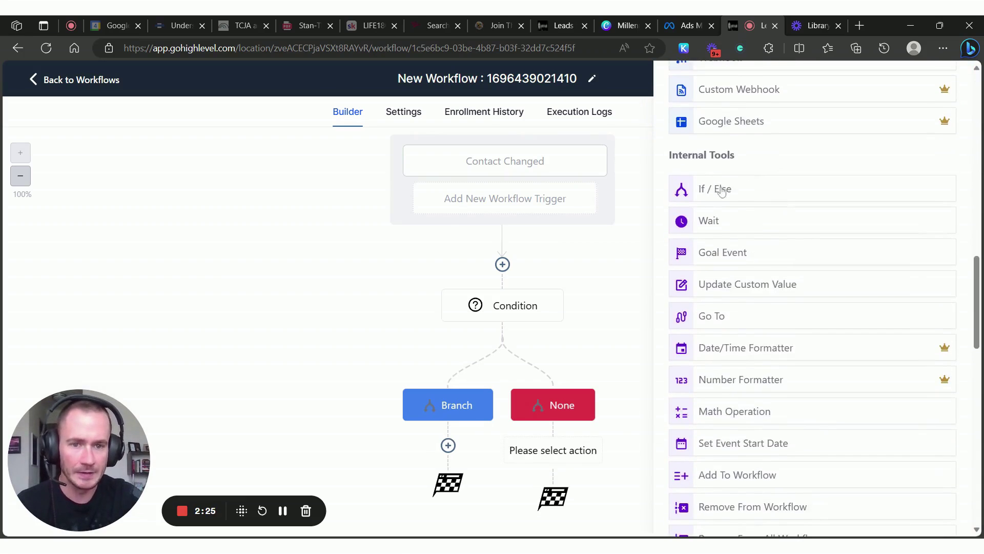
{"action": "left_click", "coordinate": [721, 189]}
- Make the branch check Contact Details > Assigned user Includes the chosen user, and save
{"action": "left_click", "coordinate": [509, 361]}
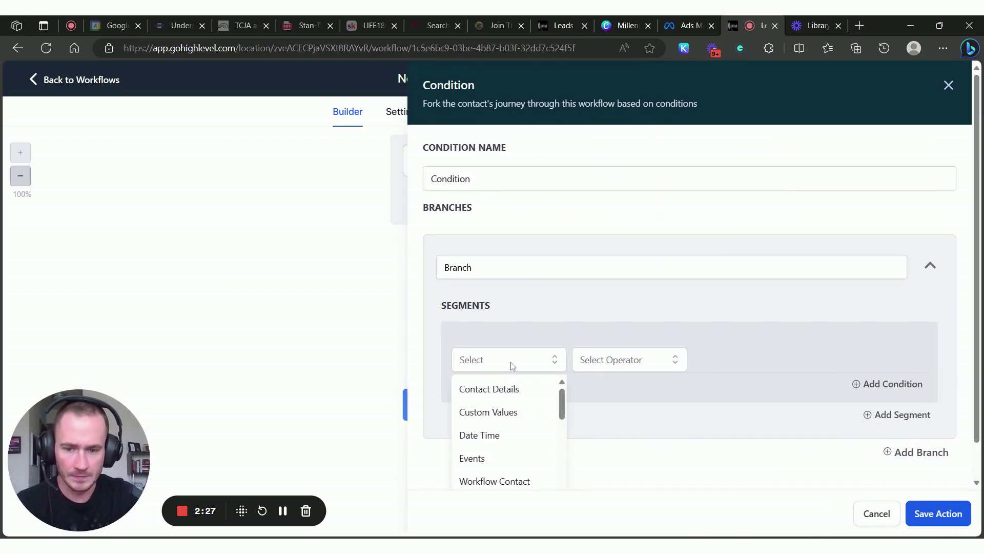
{"action": "left_click", "coordinate": [506, 387]}
{"action": "scroll", "coordinate": [508, 393], "scroll_direction": "down", "scroll_amount": 1}
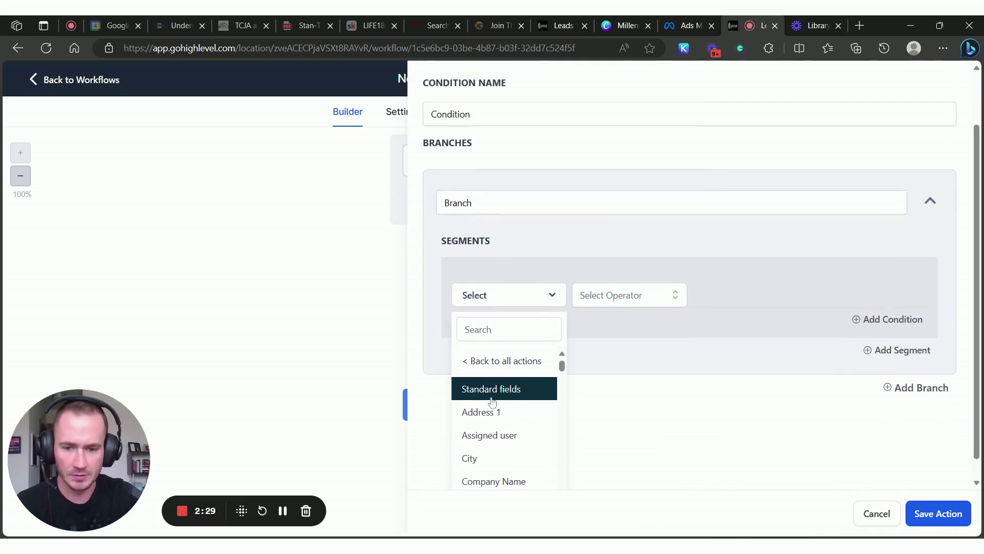
{"action": "left_click", "coordinate": [507, 434]}
{"action": "left_click", "coordinate": [606, 364]}
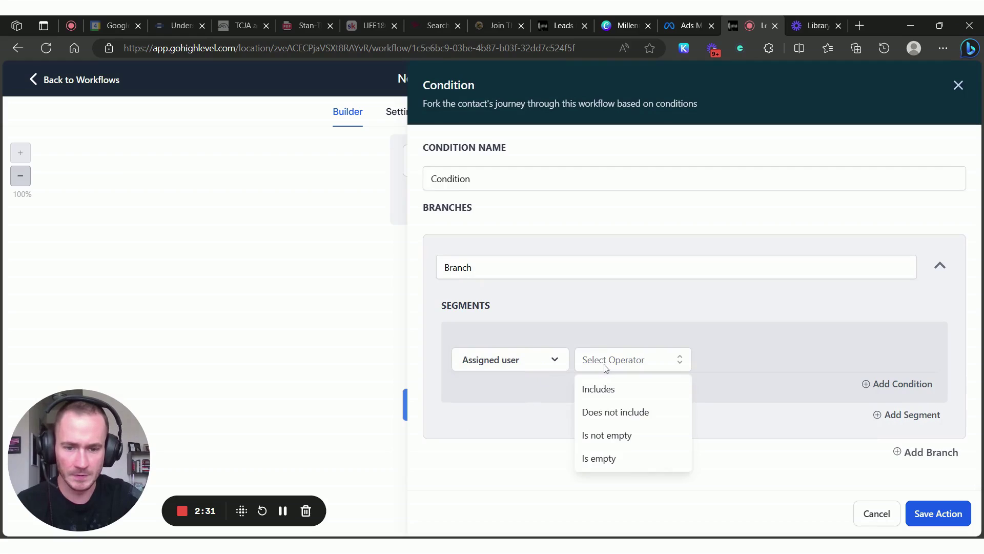
{"action": "left_click", "coordinate": [603, 389]}
{"action": "left_click", "coordinate": [745, 365]}
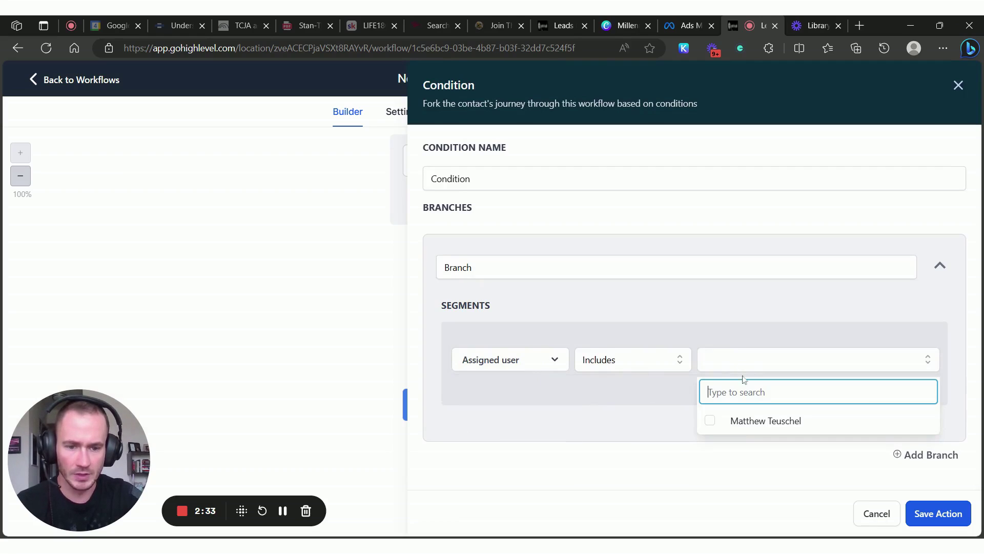
{"action": "left_click", "coordinate": [741, 430]}
{"action": "left_click", "coordinate": [650, 410]}
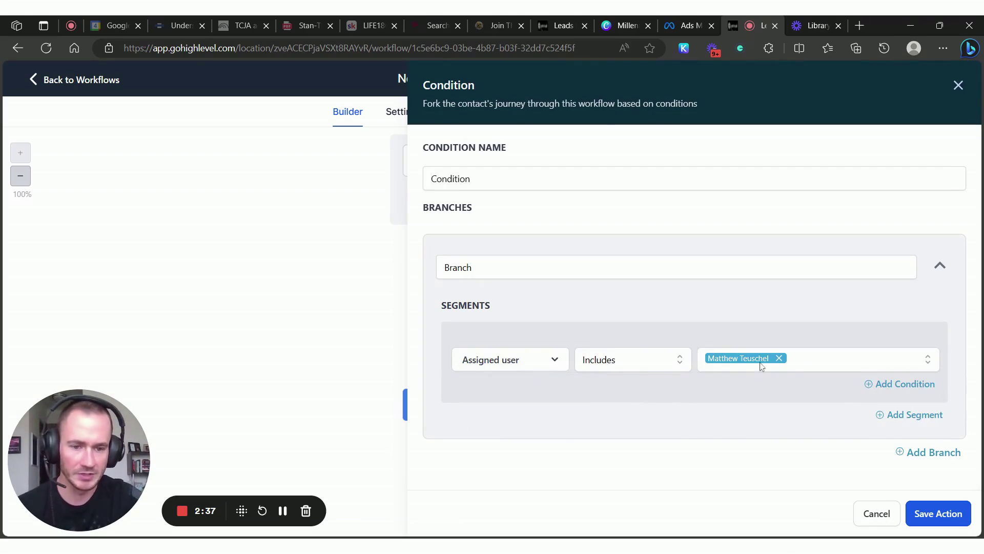
{"action": "left_click", "coordinate": [924, 517]}
{"action": "scroll", "coordinate": [764, 310], "scroll_direction": "down", "scroll_amount": 3}
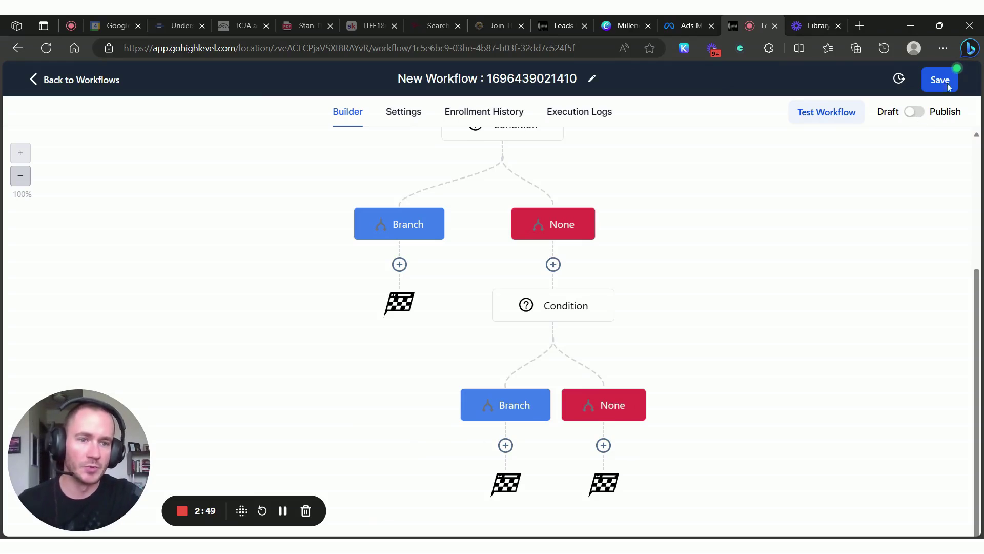
{"action": "left_click", "coordinate": [411, 117]}
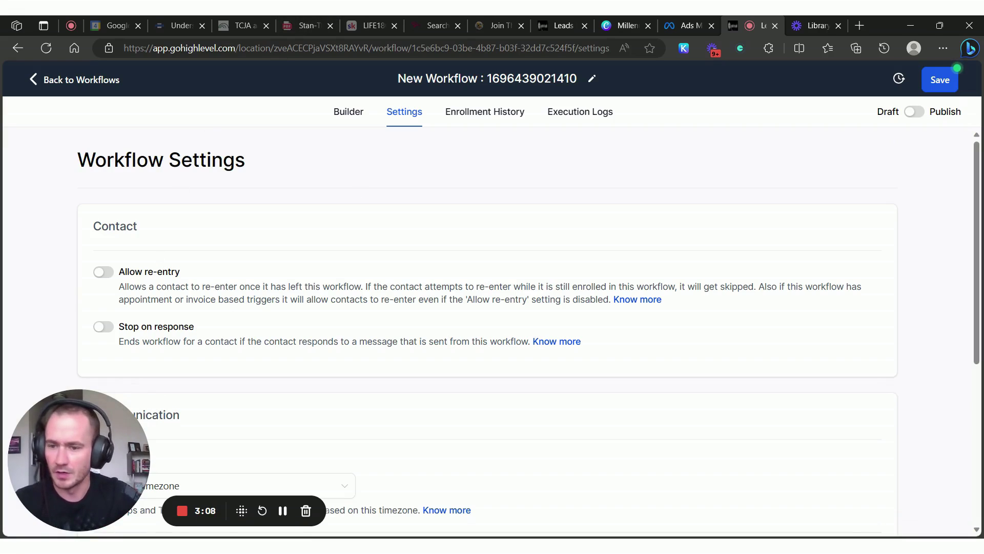
{"action": "left_click", "coordinate": [364, 113]}
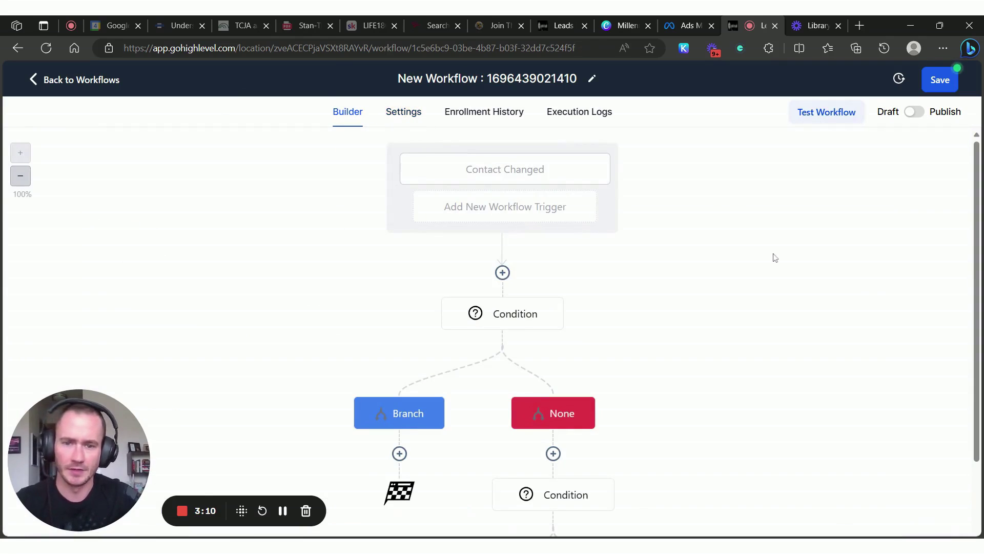